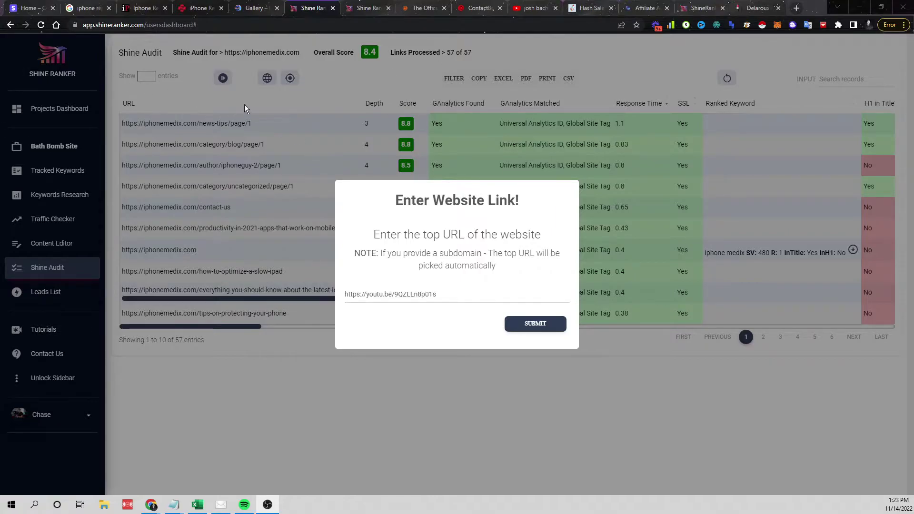
# Return to the Shine Audit page and bring up the Enter Website Link prompt for a new site
pyautogui.click(405, 390)
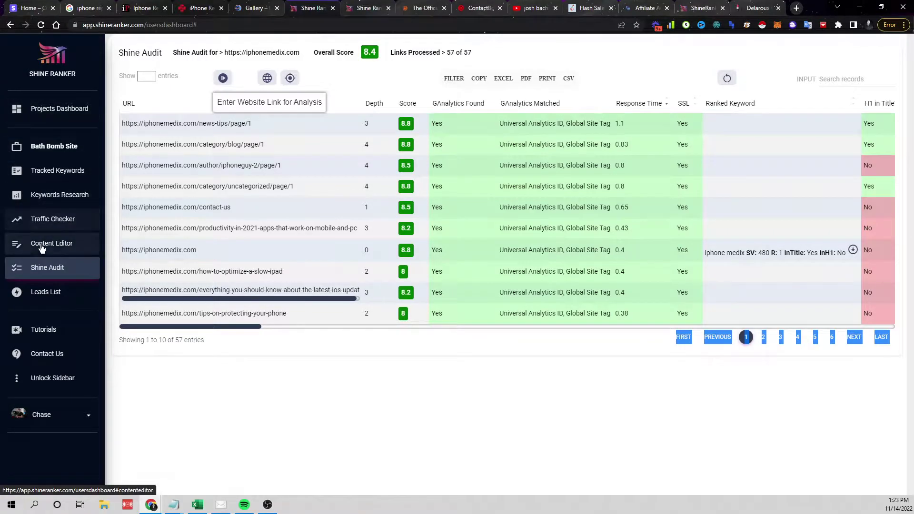
pyautogui.click(41, 268)
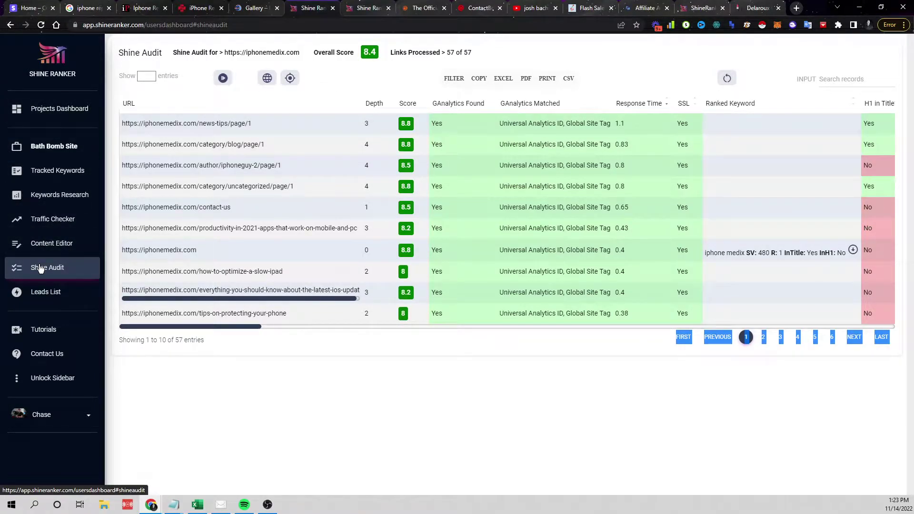
pyautogui.click(223, 80)
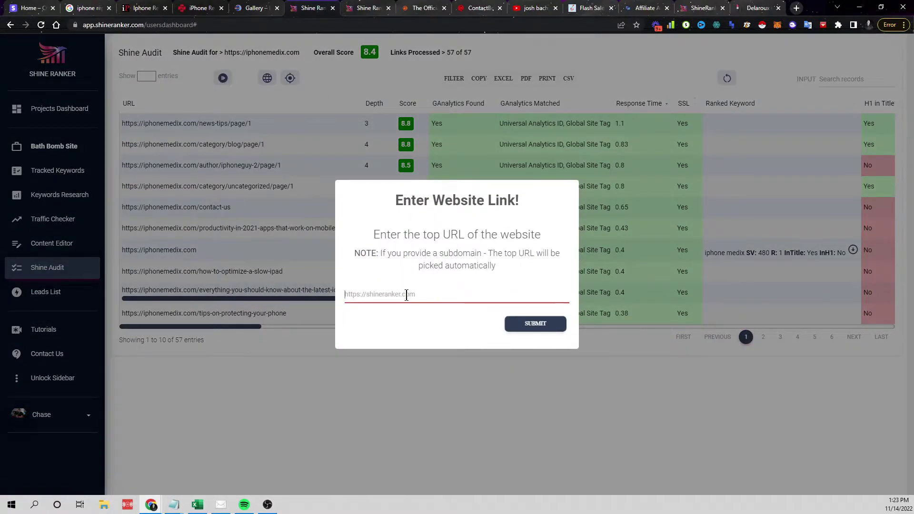
pyautogui.click(757, 9)
pyautogui.click(111, 24)
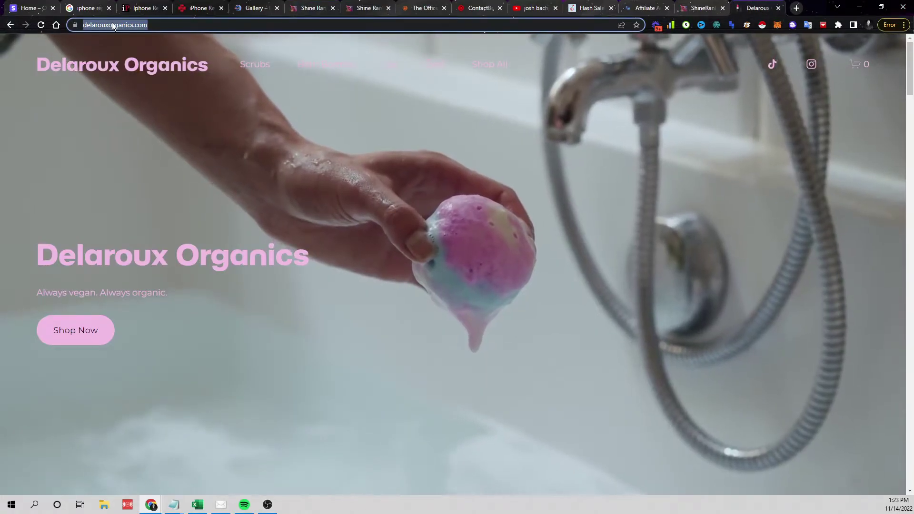
pyautogui.rightClick(113, 23)
pyautogui.click(144, 85)
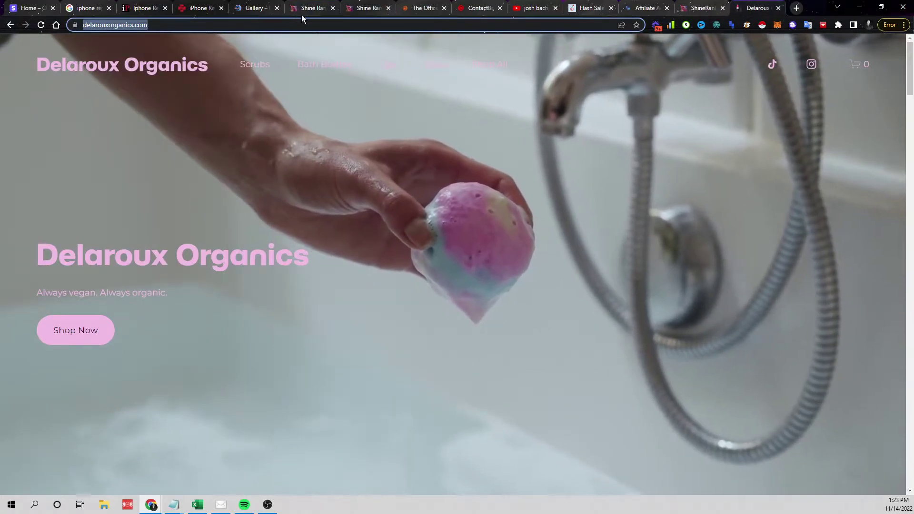
# Paste the Delaroux Organics address into the audit's website link field
pyautogui.click(360, 10)
pyautogui.click(290, 9)
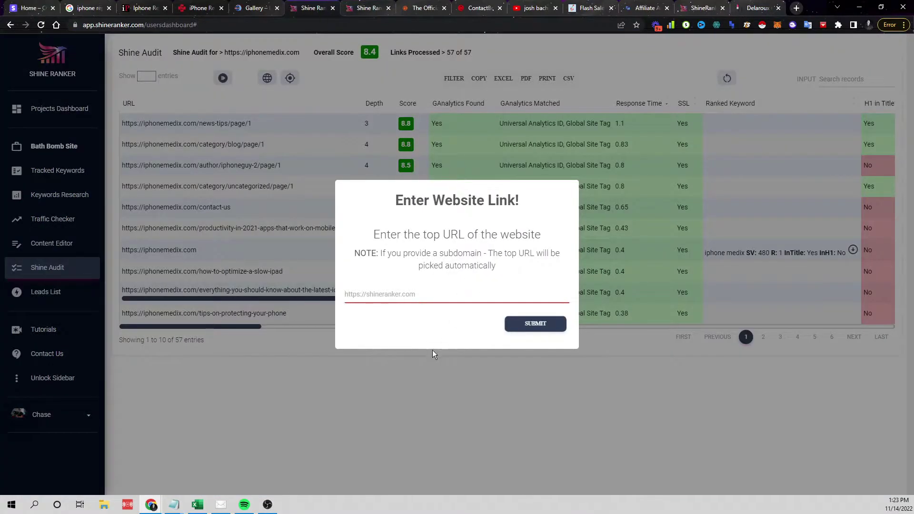
pyautogui.click(378, 294)
pyautogui.rightClick(382, 296)
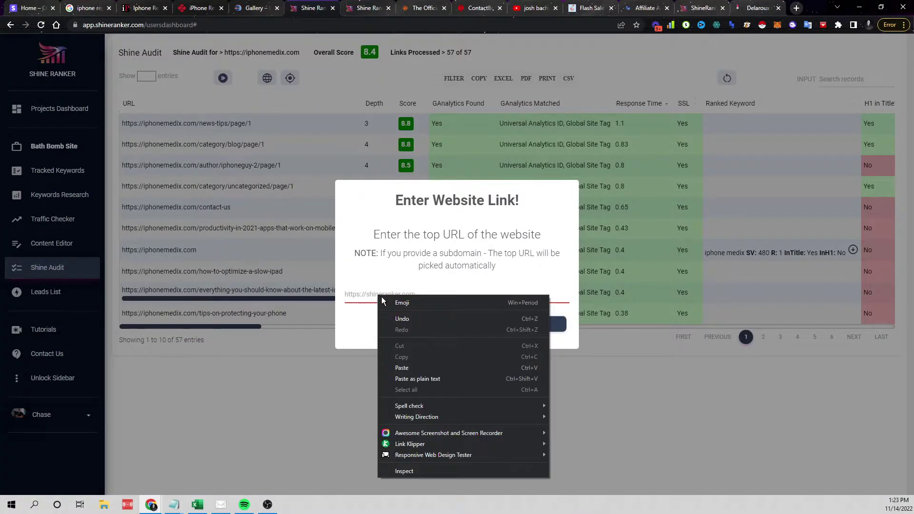
pyautogui.click(427, 366)
# Submit delarouxorganics.com so the Shine Audit begins crawling its 57 links
pyautogui.click(532, 327)
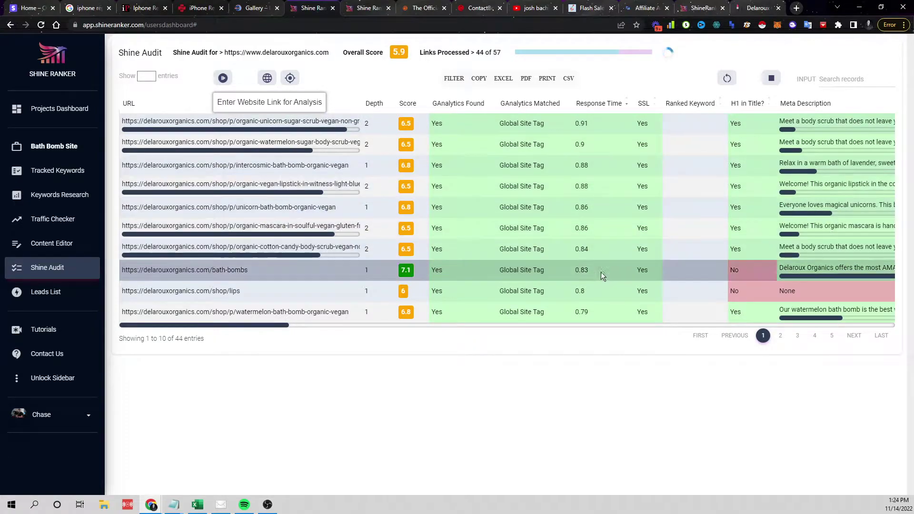
pyautogui.moveTo(246, 324); pyautogui.dragTo(319, 325)
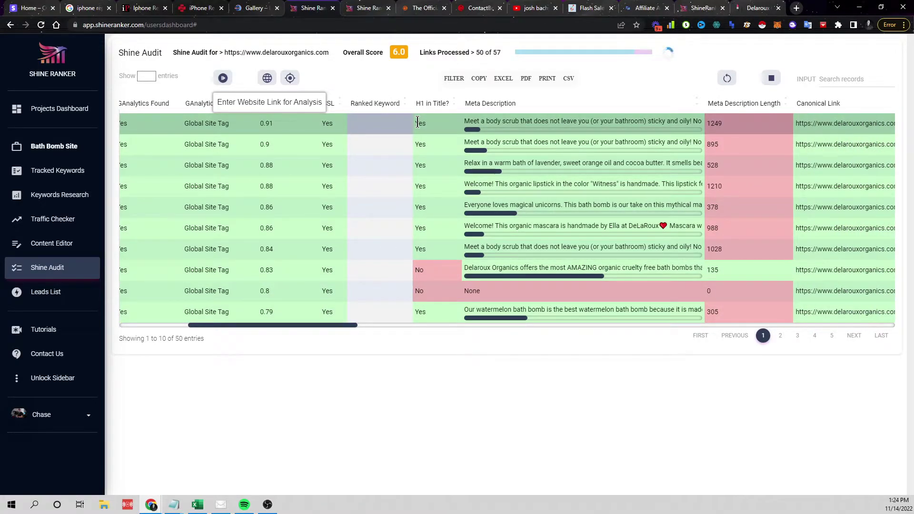
# View the store's Eyes page, then a sample ShineRanker audit report
pyautogui.click(756, 9)
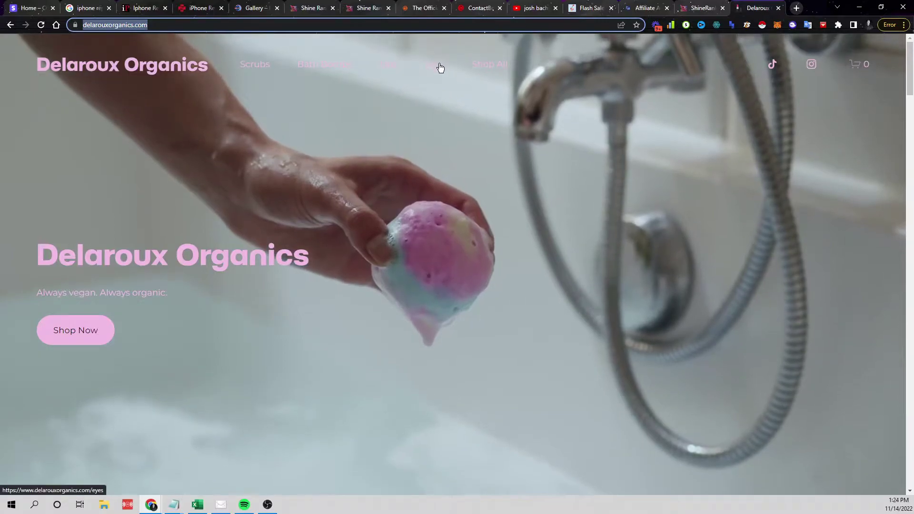
pyautogui.click(435, 65)
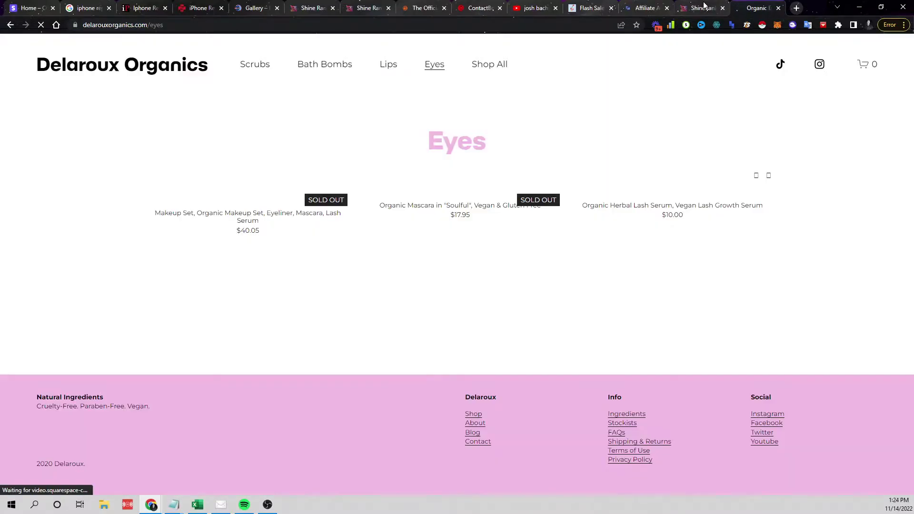
pyautogui.click(704, 7)
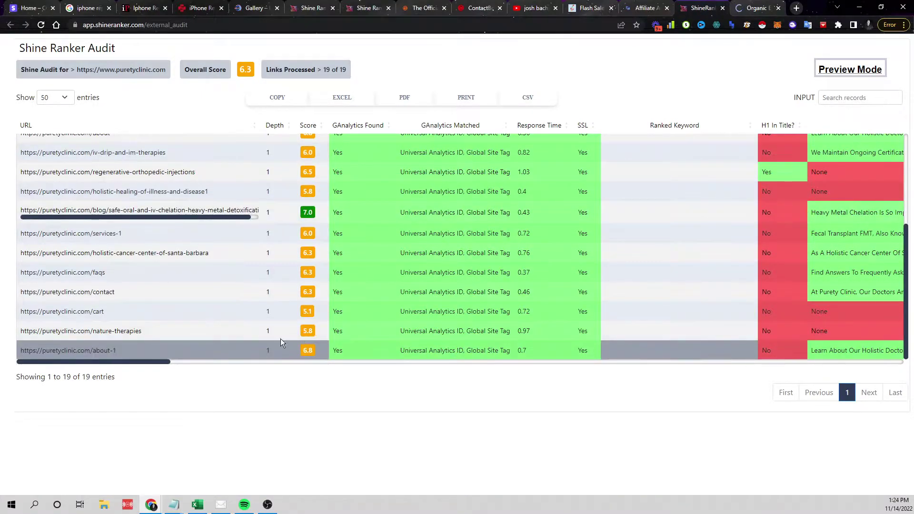
pyautogui.moveTo(153, 360); pyautogui.dragTo(234, 359)
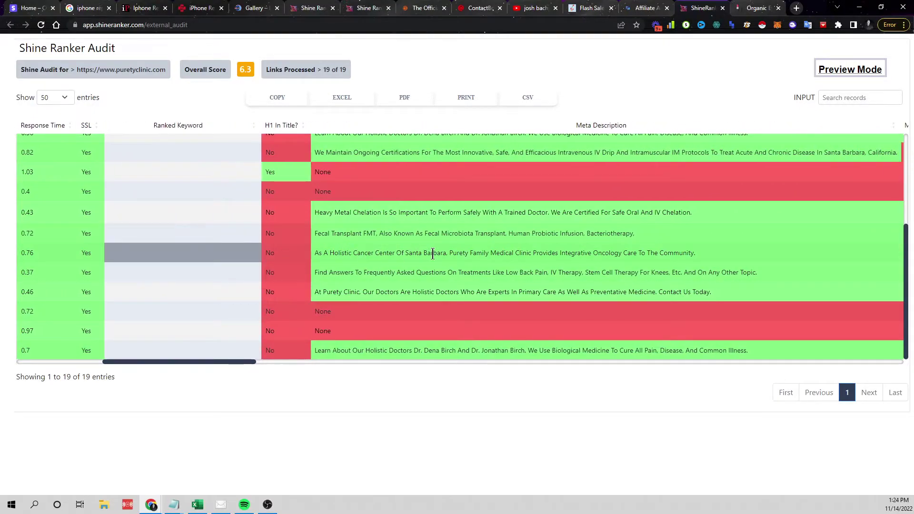
# Return to the Delaroux audit results, now 57 of 57 links scored 6.2
pyautogui.click(360, 11)
pyautogui.click(301, 11)
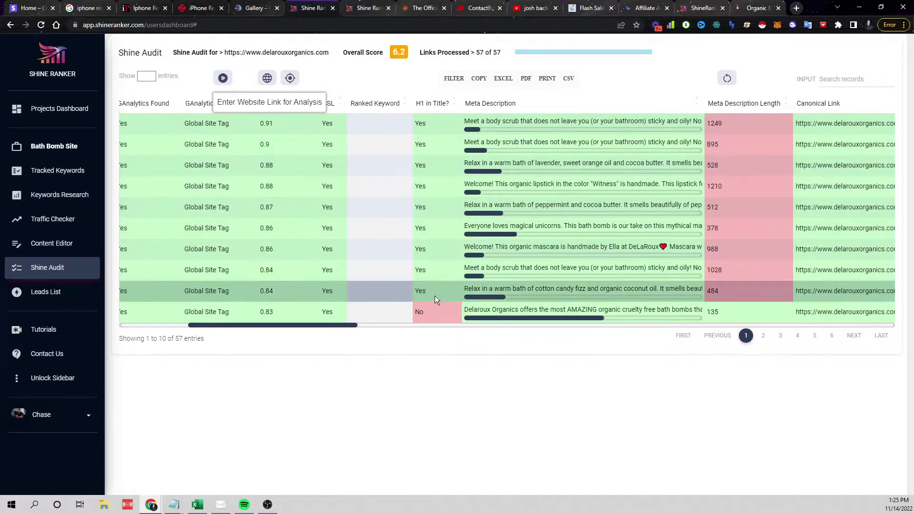
pyautogui.moveTo(341, 324); pyautogui.dragTo(345, 323)
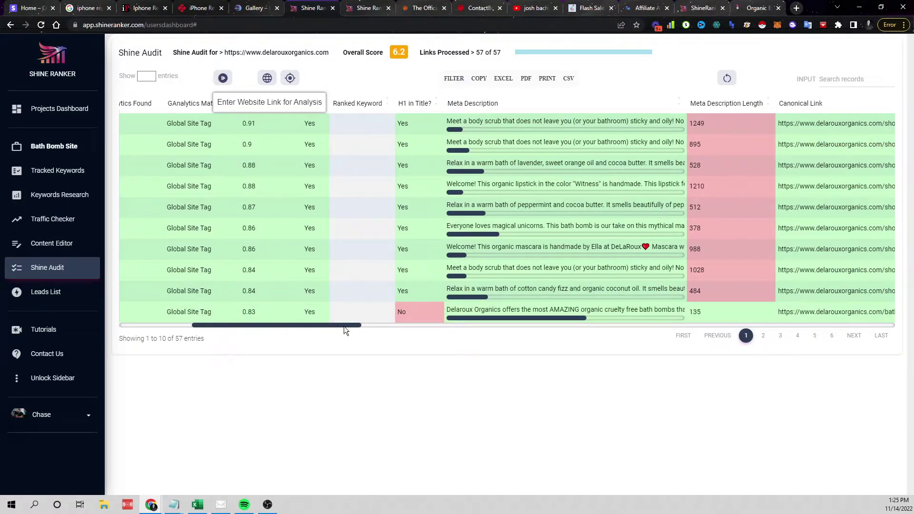
pyautogui.moveTo(344, 326); pyautogui.dragTo(449, 326)
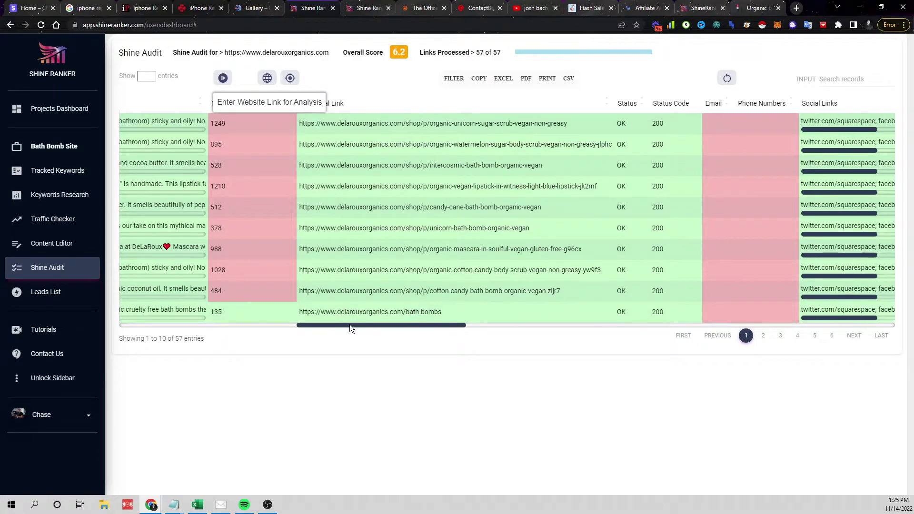
pyautogui.moveTo(350, 325); pyautogui.dragTo(430, 330)
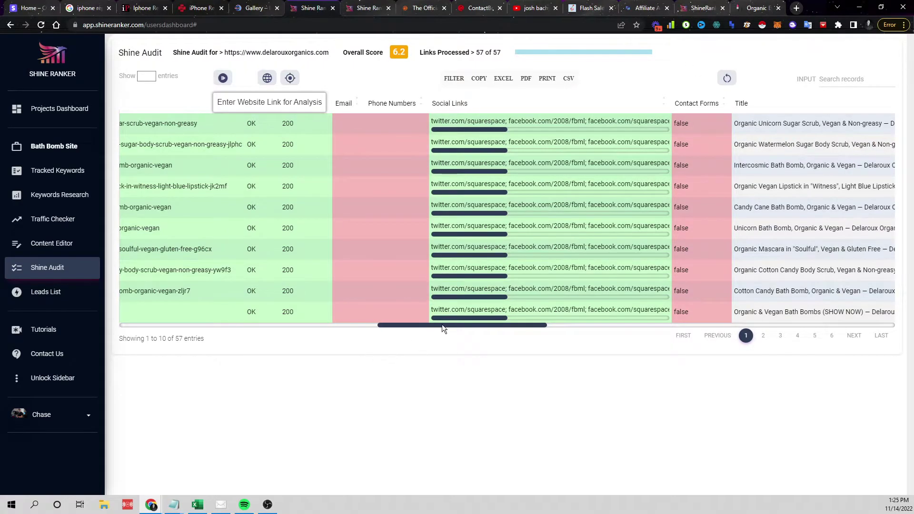
pyautogui.moveTo(442, 326); pyautogui.dragTo(528, 324)
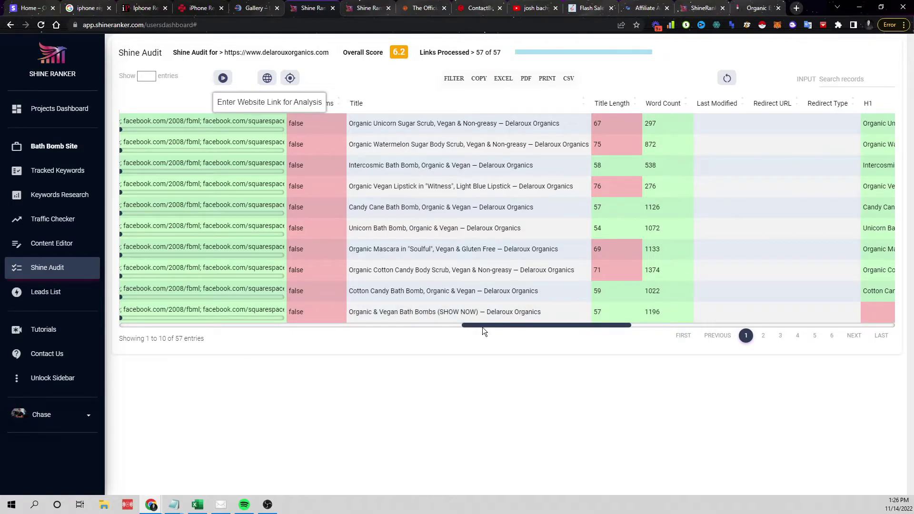
pyautogui.moveTo(482, 328)
pyautogui.mouseDown()
pyautogui.moveTo(771, 301)
pyautogui.moveTo(460, 292)
pyautogui.mouseUp()
pyautogui.hscroll(-5, 403, 284)
pyautogui.hscroll(8, 260, 247)
pyautogui.moveTo(515, 325); pyautogui.dragTo(410, 313)
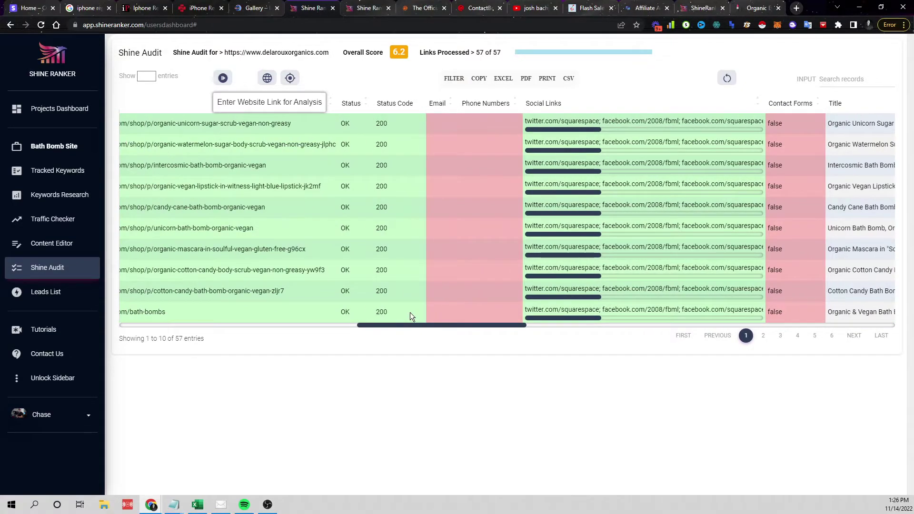
pyautogui.moveTo(410, 312); pyautogui.dragTo(164, 313)
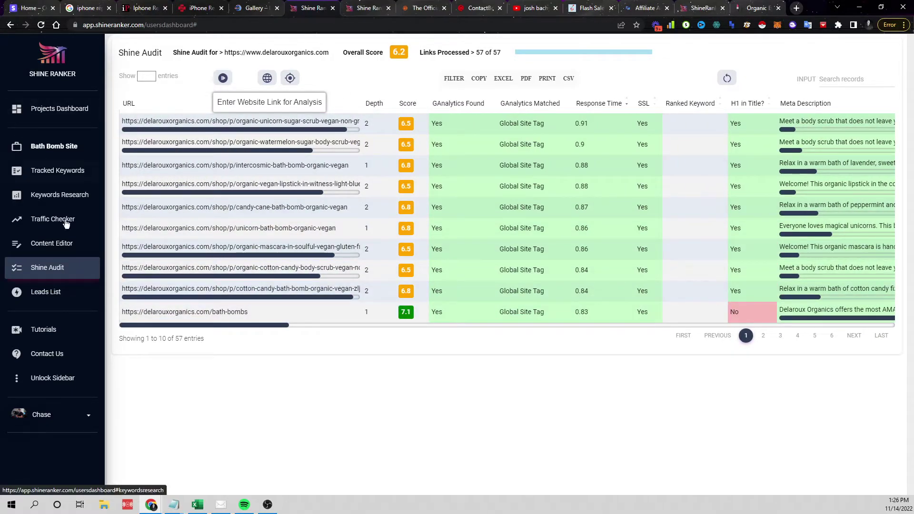
# Review the saved web design content draft in the Content Editor history
pyautogui.click(51, 250)
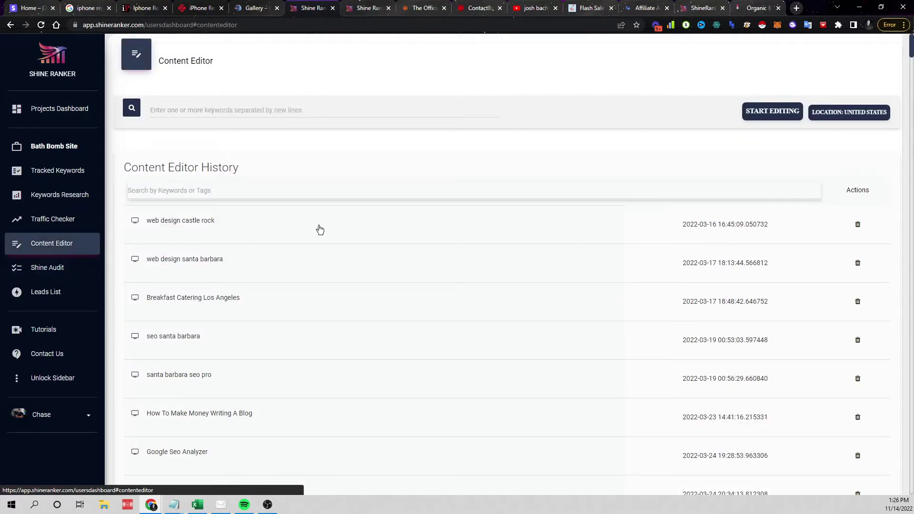
pyautogui.click(242, 236)
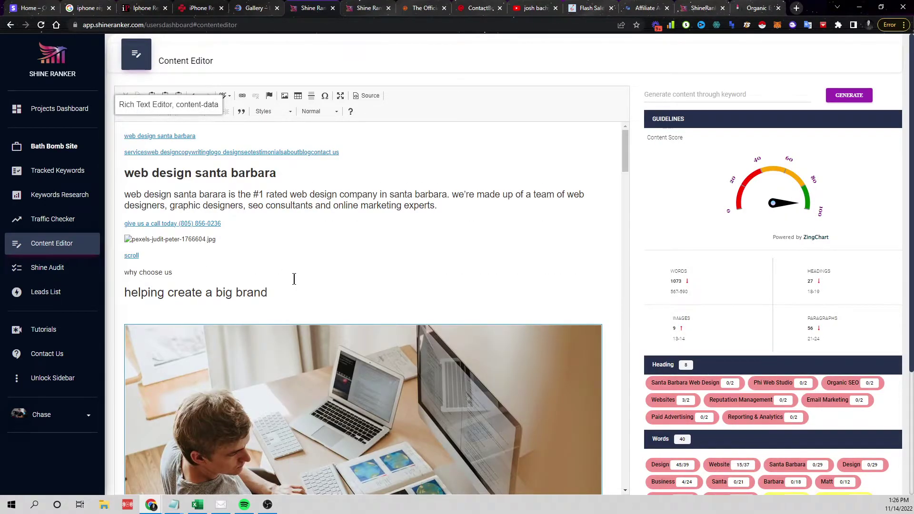
pyautogui.scroll(-3, 294, 279)
pyautogui.scroll(-3, 296, 279)
pyautogui.scroll(-3, 295, 279)
pyautogui.scroll(-3, 295, 279)
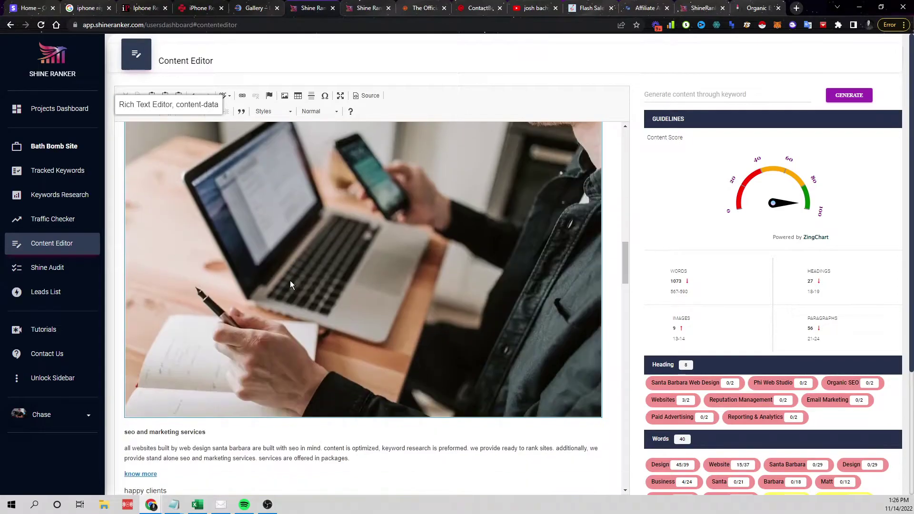
pyautogui.scroll(-3, 290, 284)
pyautogui.scroll(-3, 293, 279)
pyautogui.scroll(-2, 297, 268)
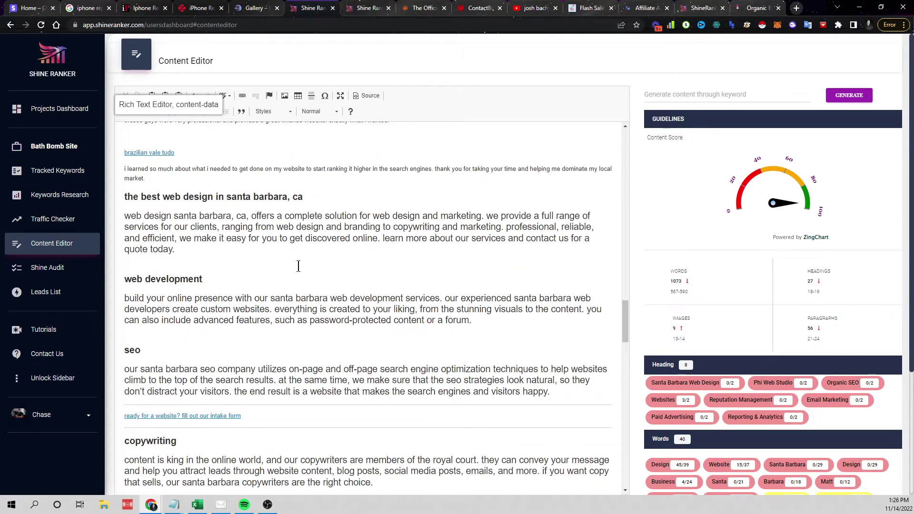
# Bring up the Fiverr Business site in a new browser tab
pyautogui.click(797, 8)
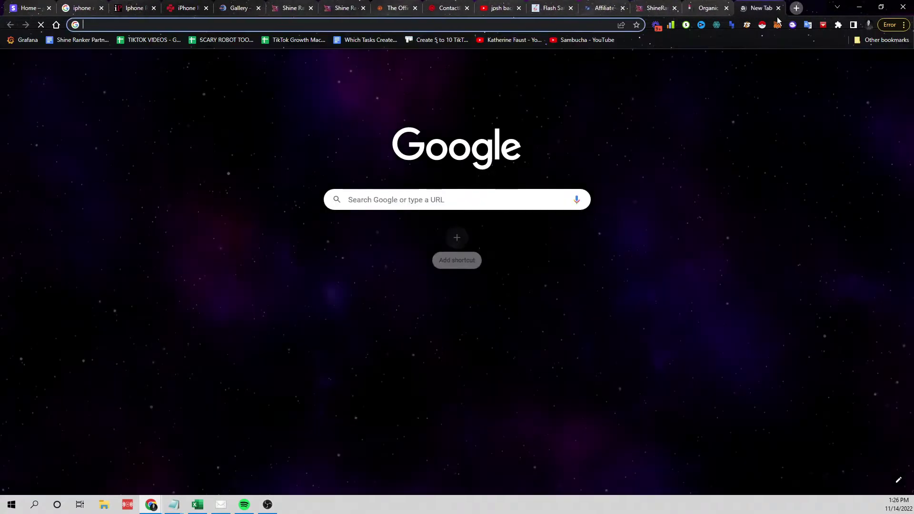
pyautogui.write('five')
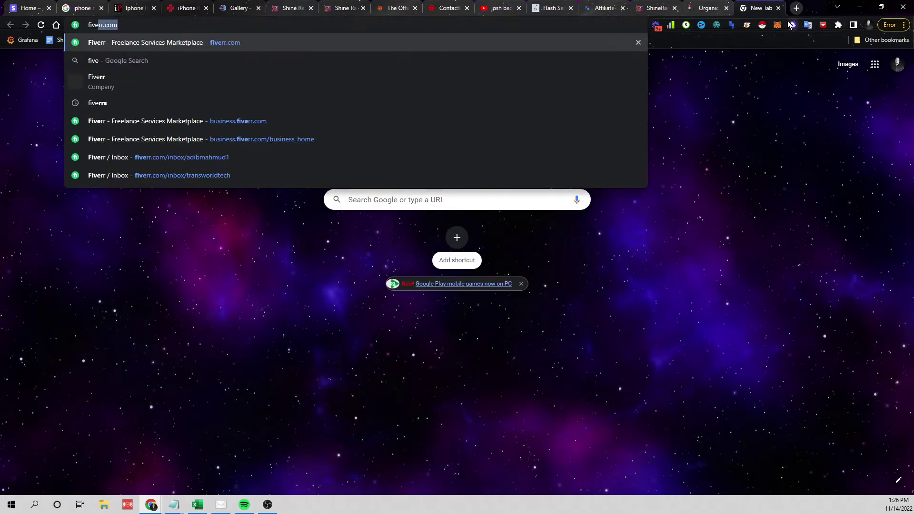
pyautogui.click(144, 43)
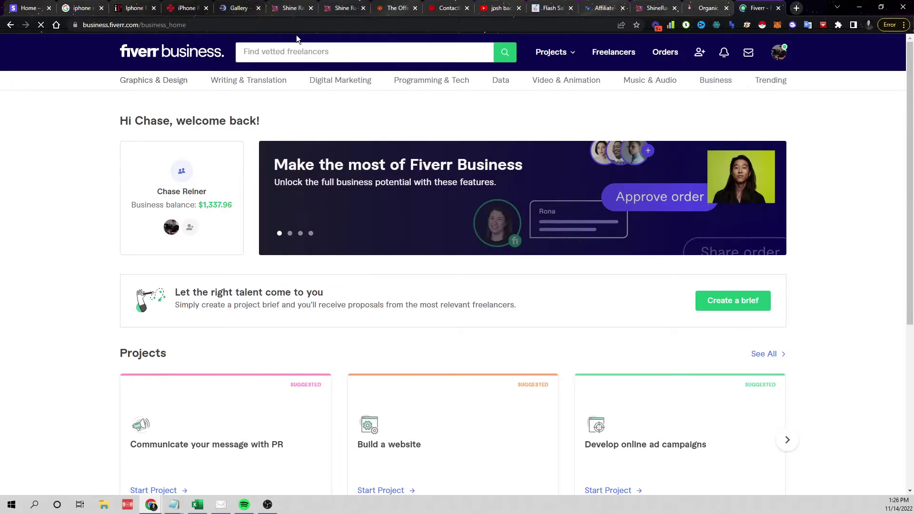
# Search Fiverr for 'seo audit' services to compare their starting prices
pyautogui.click(298, 51)
pyautogui.write('seo')
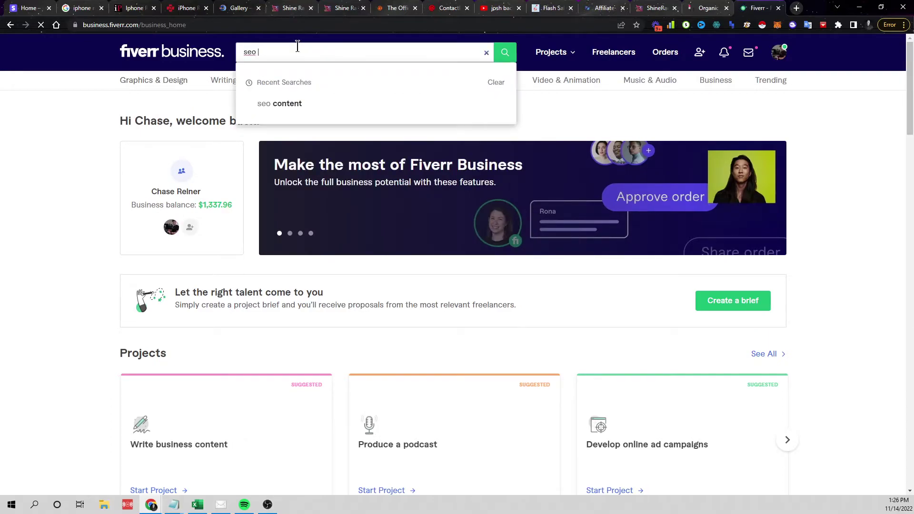
pyautogui.write(' audit')
pyautogui.press('Return')
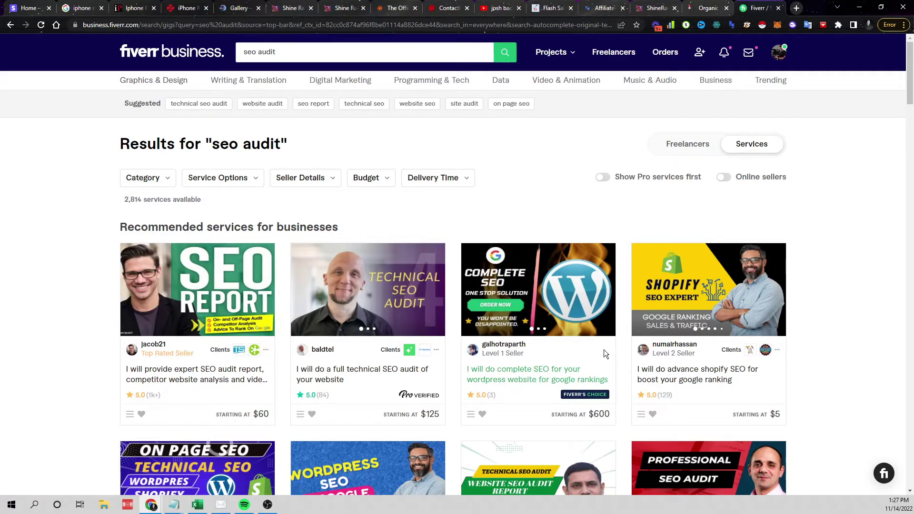
pyautogui.scroll(-2, 573, 279)
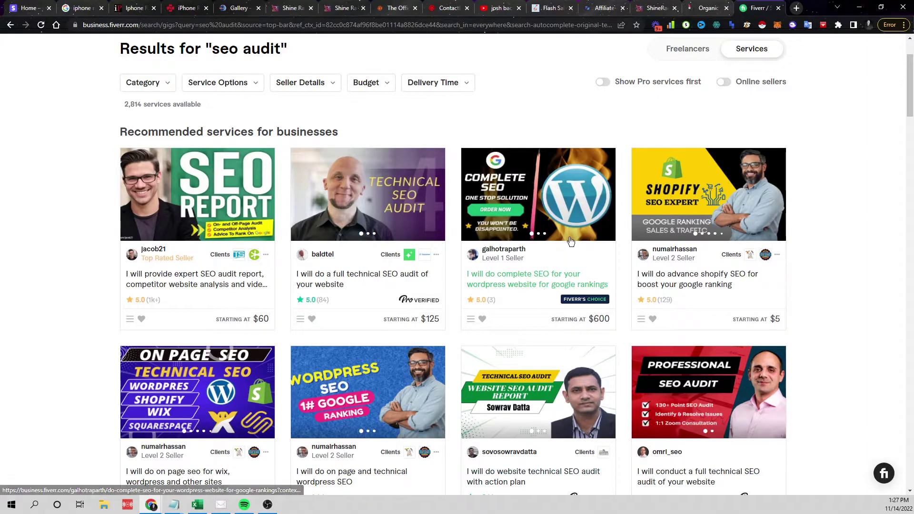
pyautogui.moveTo(538, 289)
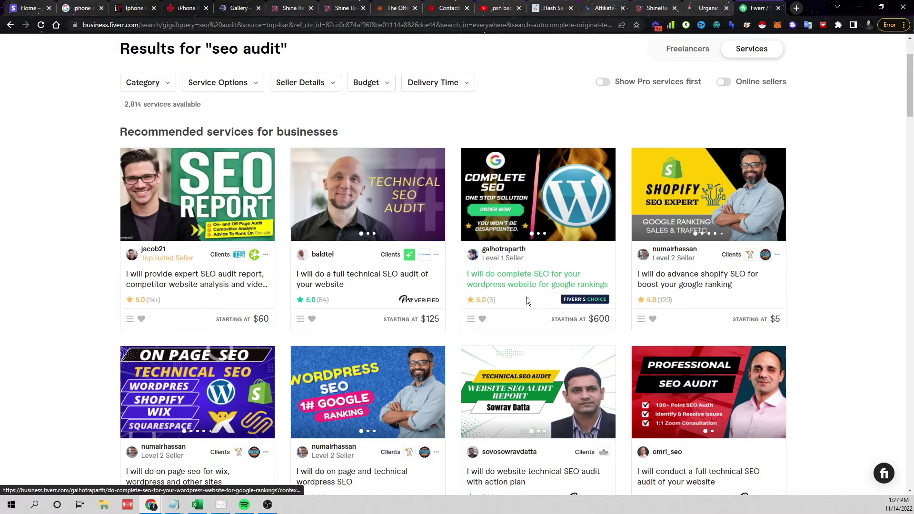
pyautogui.scroll(-2, 527, 296)
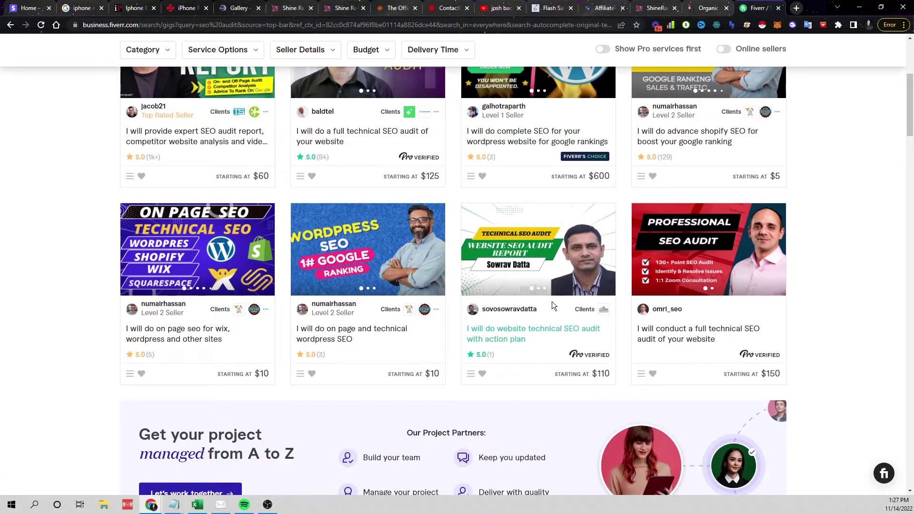
pyautogui.scroll(-2, 552, 303)
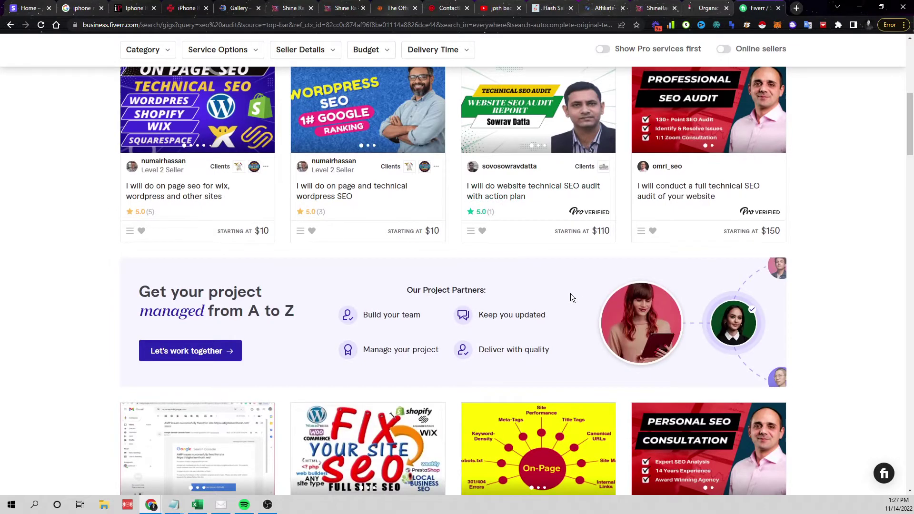
pyautogui.scroll(-3, 571, 294)
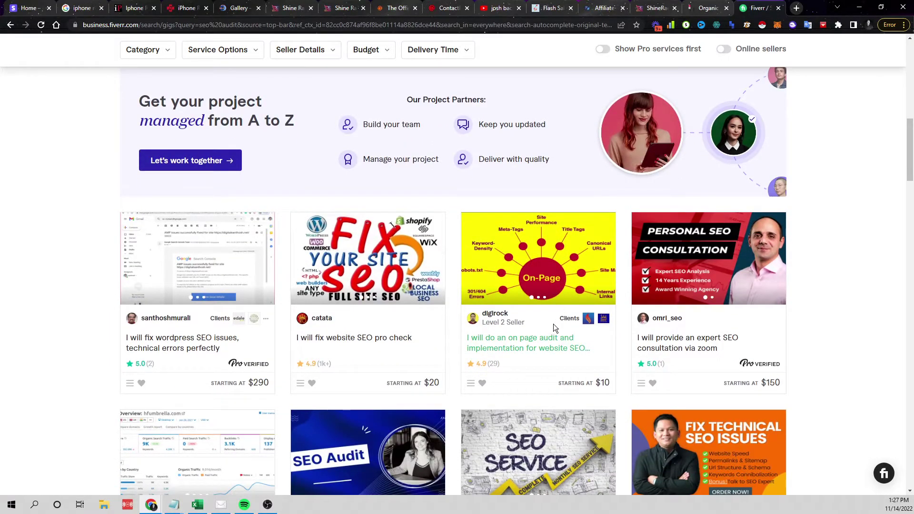
pyautogui.scroll(3, 547, 335)
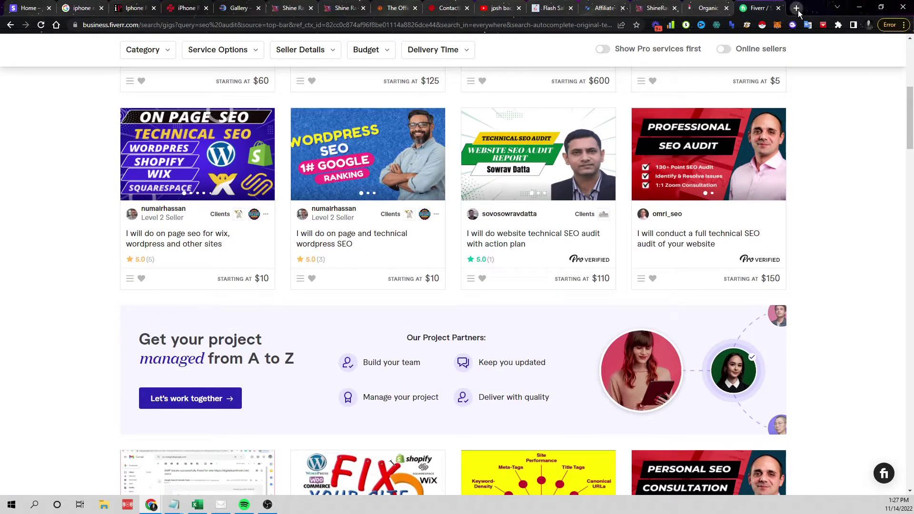
# Search Google for 'professional seo audit' in a new tab
pyautogui.click(799, 10)
pyautogui.write('profe')
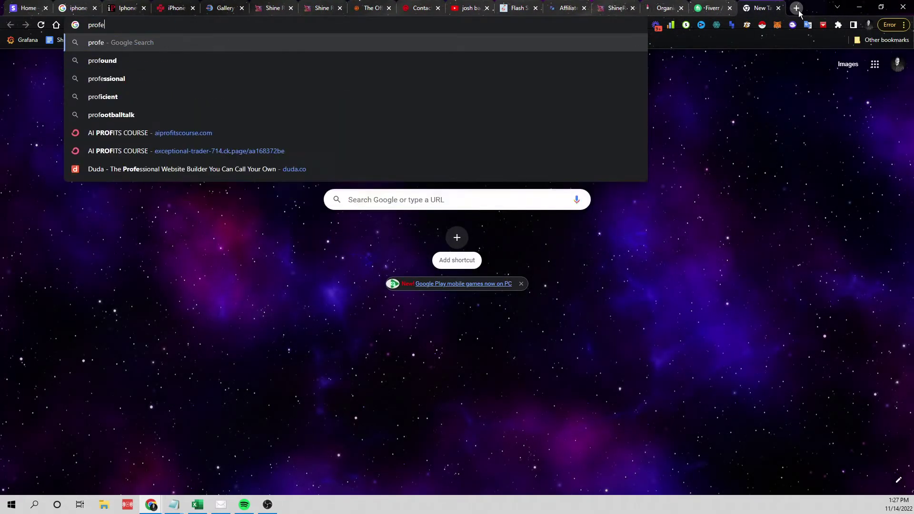
pyautogui.write('ssional seo aud')
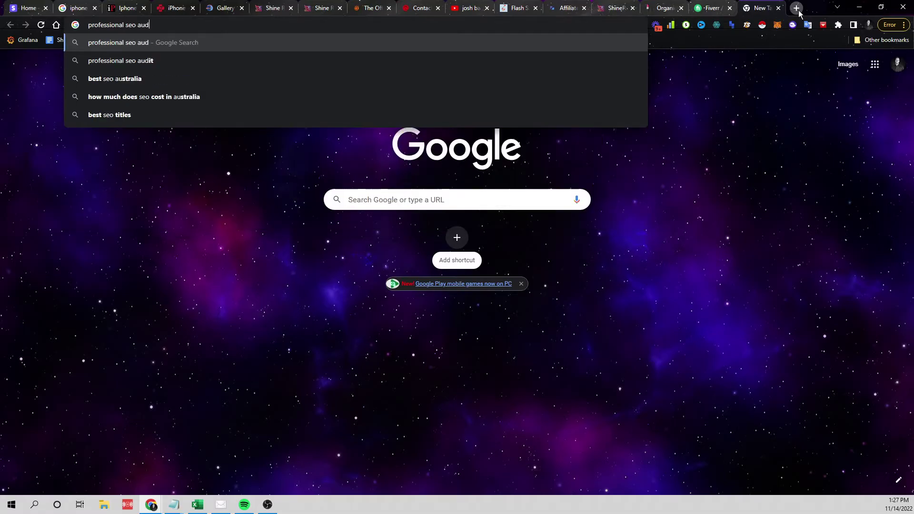
pyautogui.write('it')
pyautogui.press('Return')
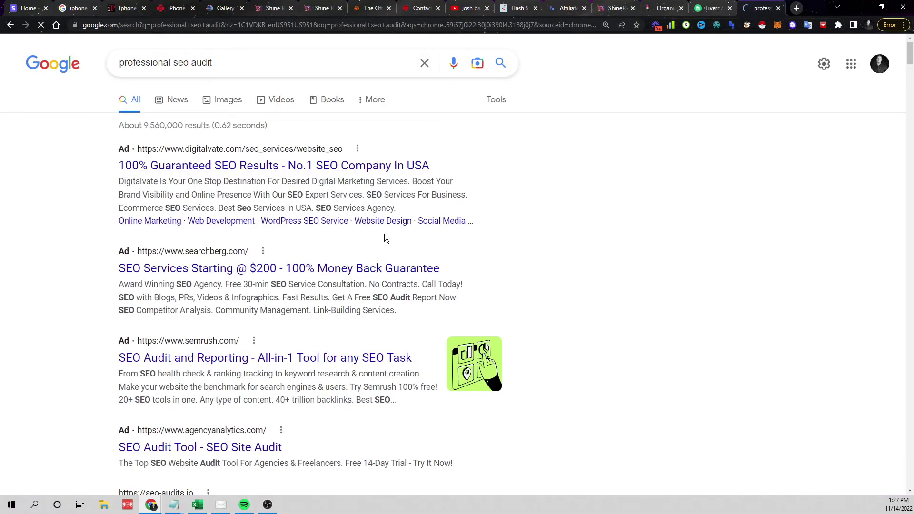
pyautogui.scroll(-2, 379, 231)
pyautogui.scroll(-2, 380, 232)
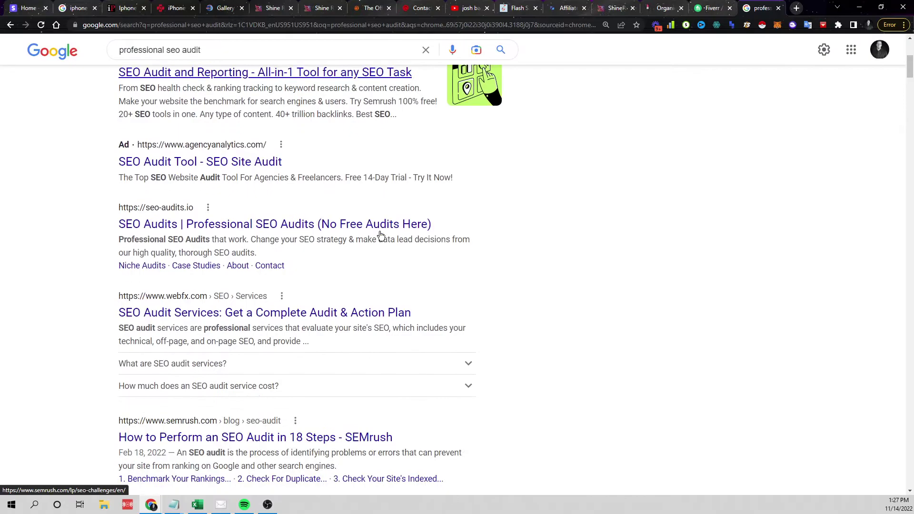
pyautogui.scroll(-2, 331, 202)
pyautogui.scroll(3, 335, 194)
pyautogui.scroll(2, 343, 214)
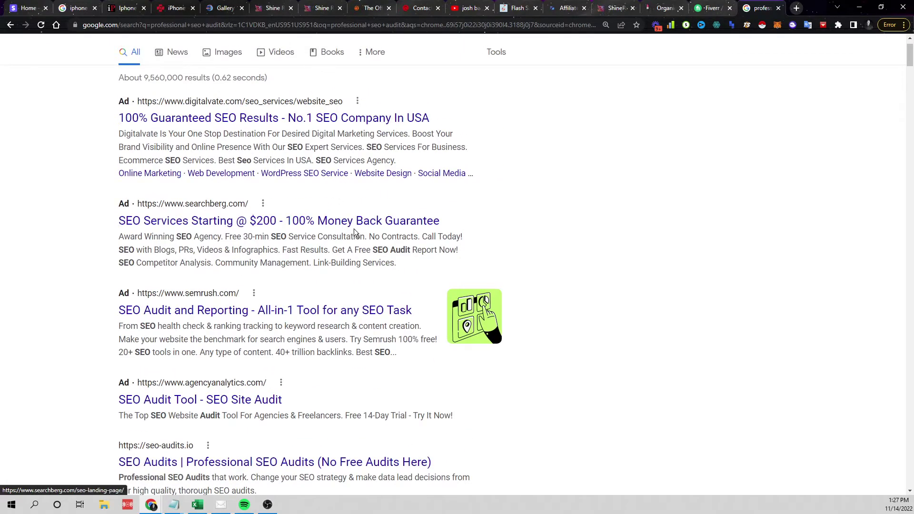
pyautogui.scroll(1, 354, 229)
# Search 'professional seo audit price', highlight the $650 and $14,000 range, then return to ShineRanker
pyautogui.click(280, 65)
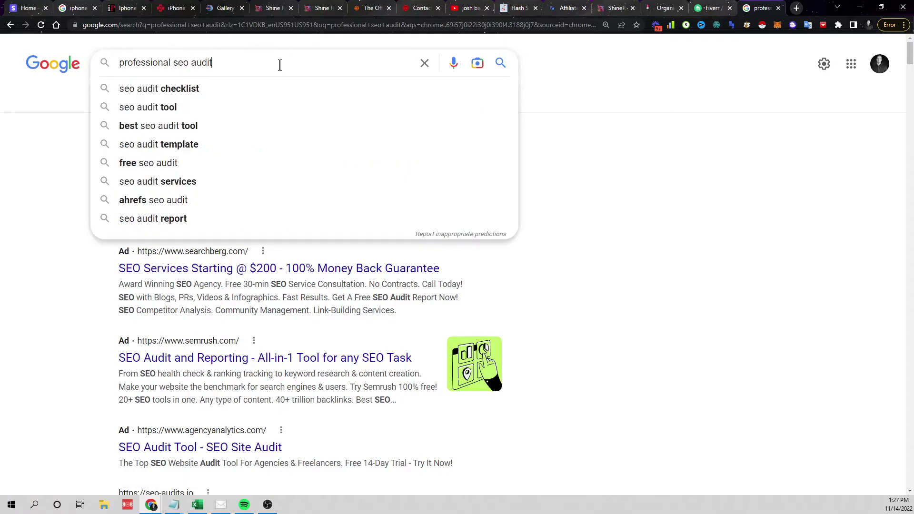
pyautogui.write('price')
pyautogui.press('Return')
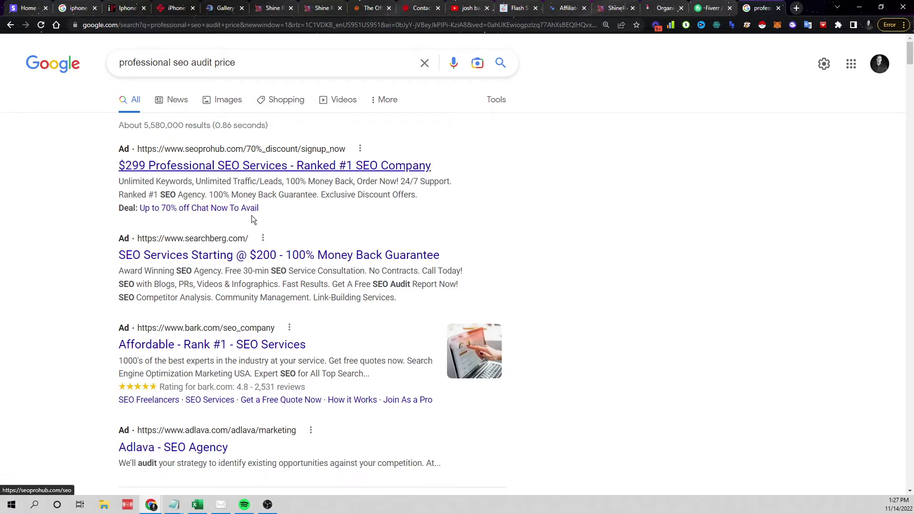
pyautogui.scroll(-1, 282, 352)
pyautogui.scroll(-2, 281, 351)
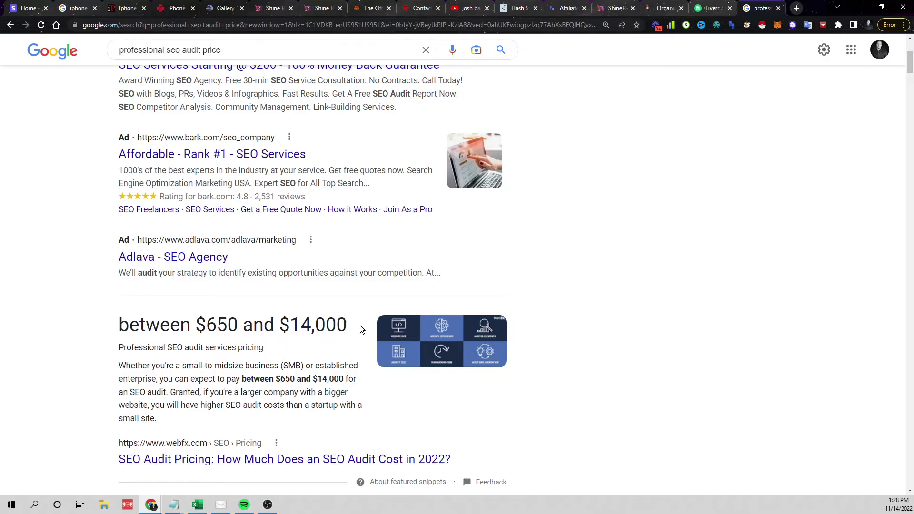
pyautogui.moveTo(360, 326); pyautogui.dragTo(194, 327)
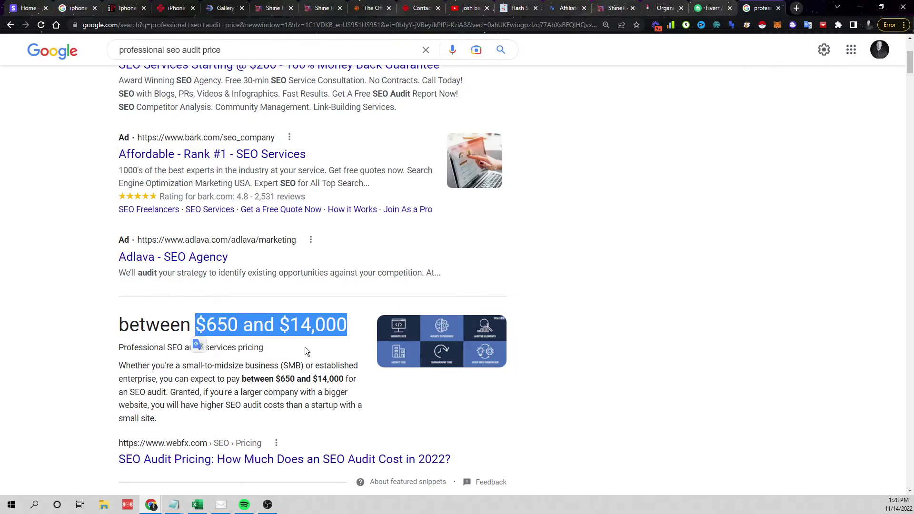
pyautogui.scroll(-2, 306, 352)
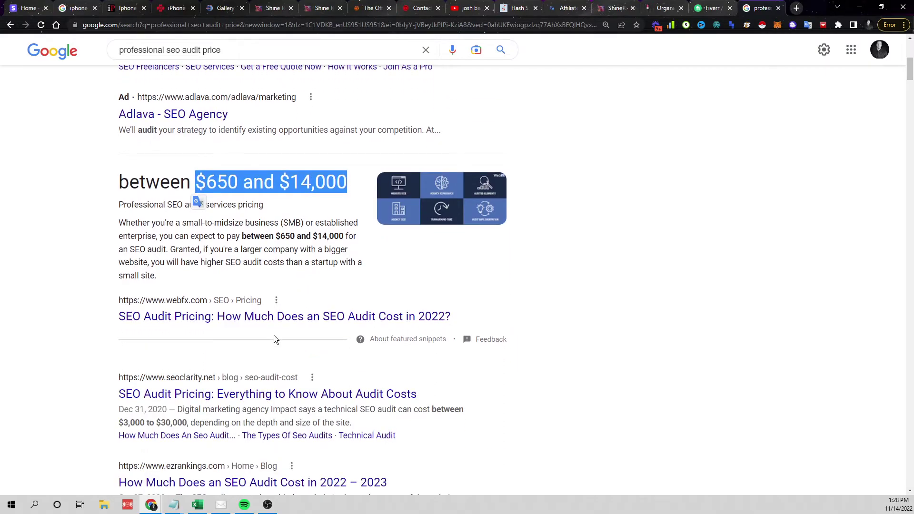
pyautogui.scroll(-2, 264, 334)
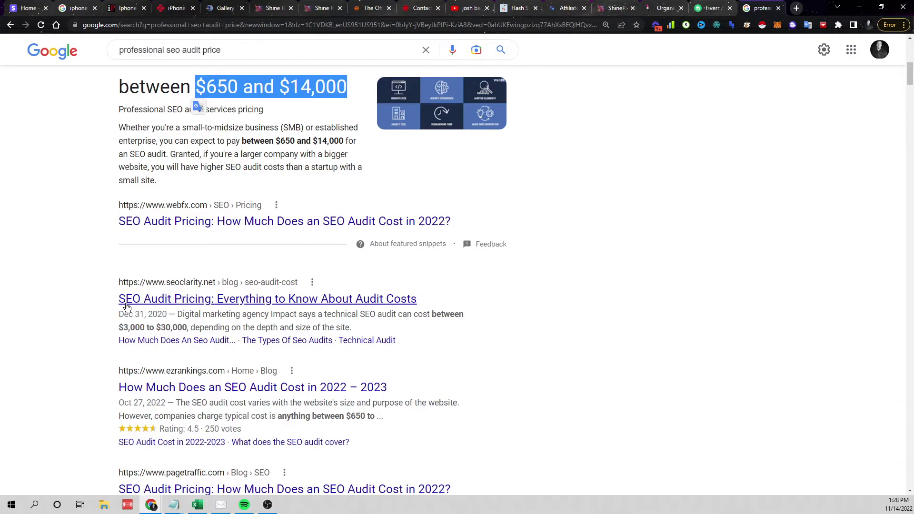
pyautogui.scroll(-2, 213, 344)
pyautogui.scroll(-2, 213, 344)
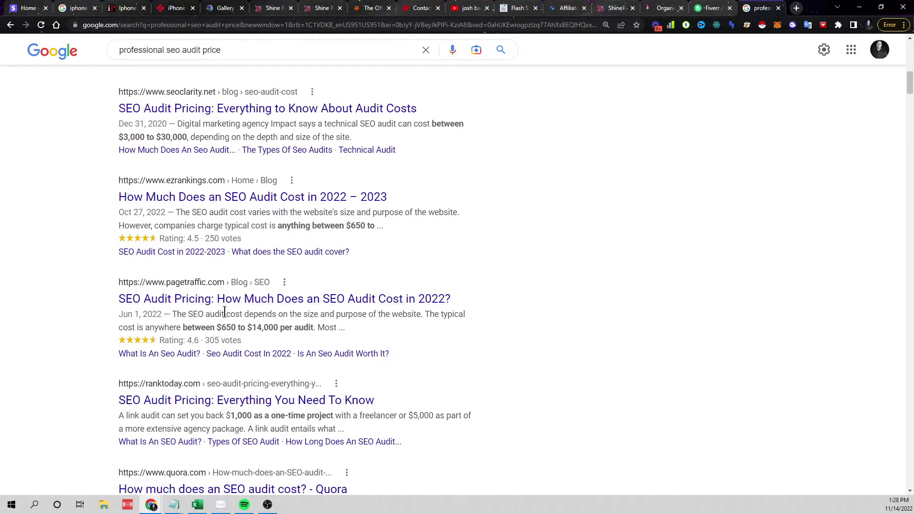
pyautogui.click(267, 10)
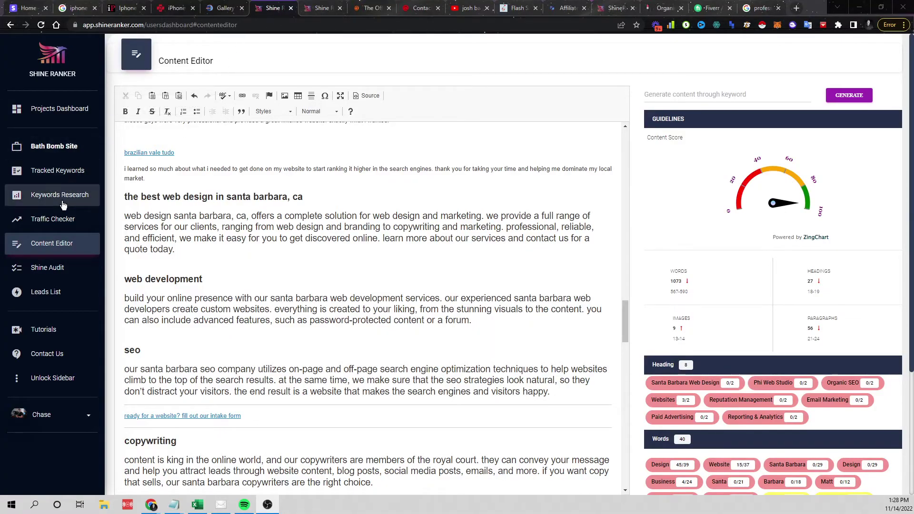
# Bring up the Enter Keywords form on the Keywords Research page
pyautogui.click(60, 194)
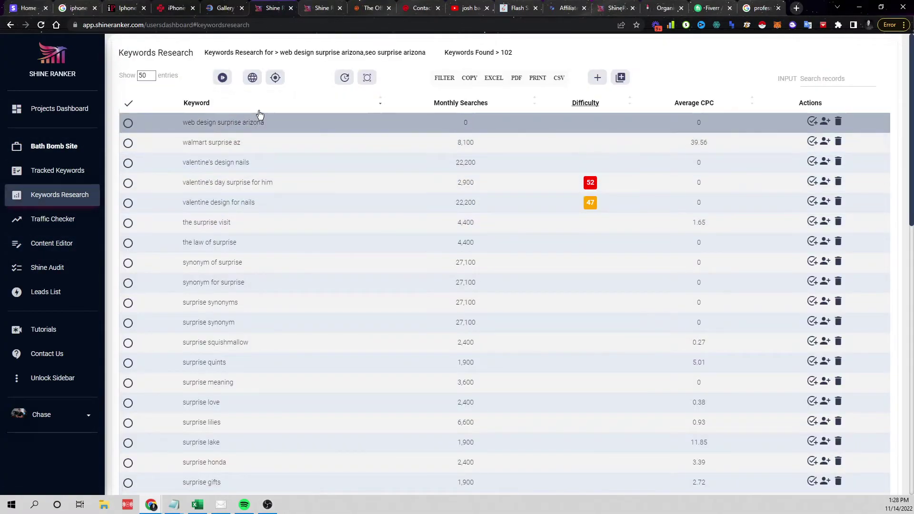
pyautogui.click(223, 77)
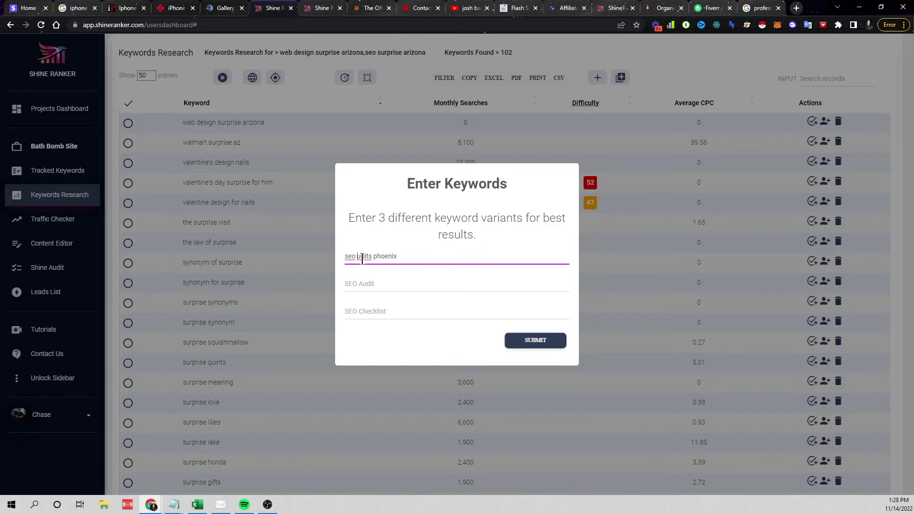
# Submit 'seo audits phoenix' to generate the 101-keyword research table
pyautogui.click(515, 342)
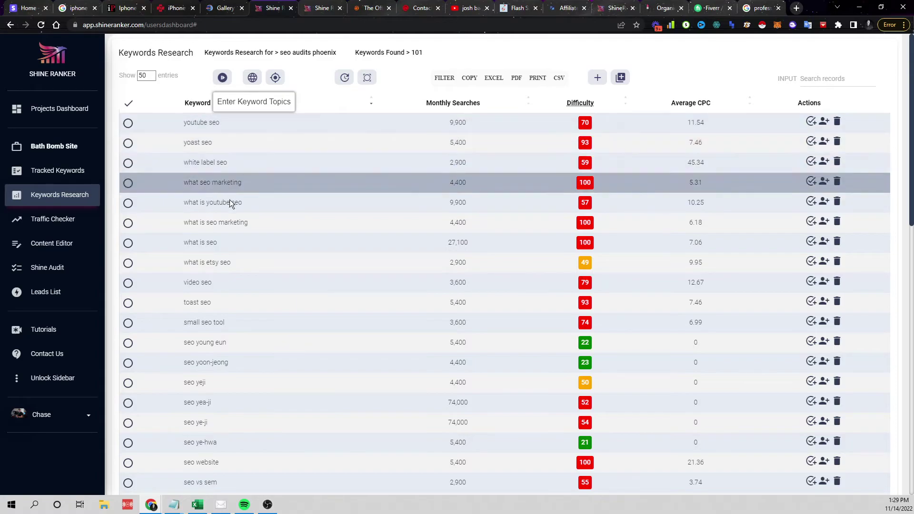
pyautogui.scroll(-3, 349, 389)
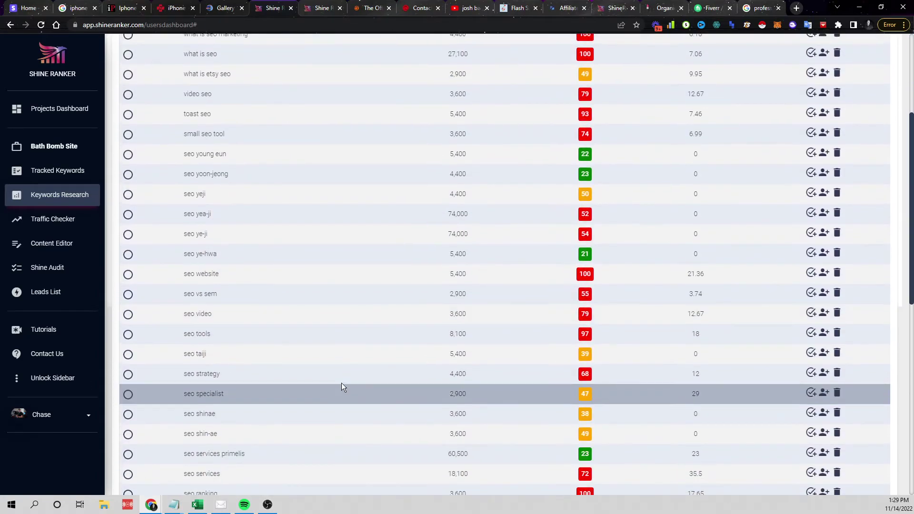
pyautogui.scroll(3, 342, 388)
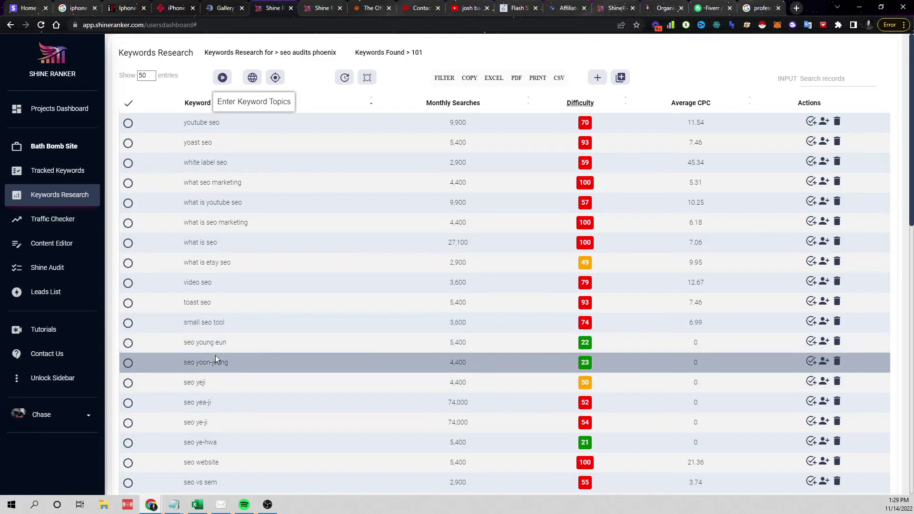
pyautogui.scroll(-2, 237, 410)
pyautogui.scroll(-3, 237, 410)
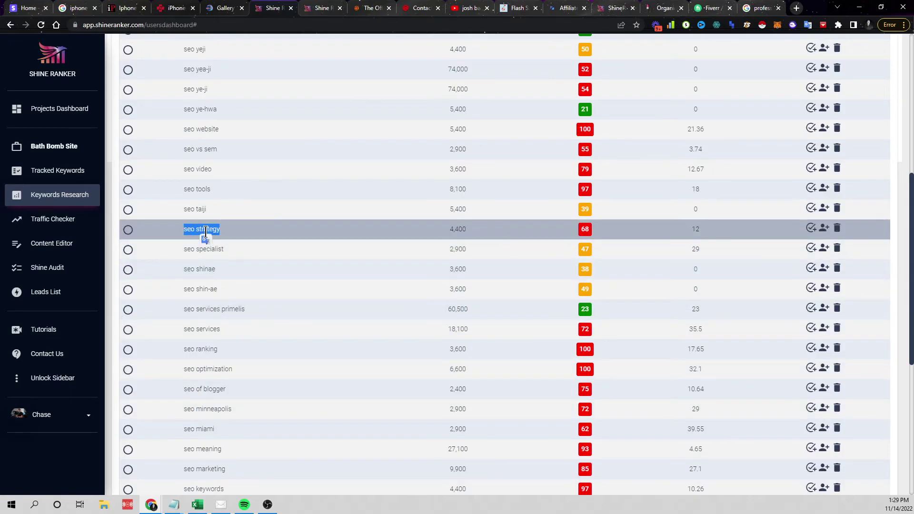
pyautogui.scroll(-1, 348, 375)
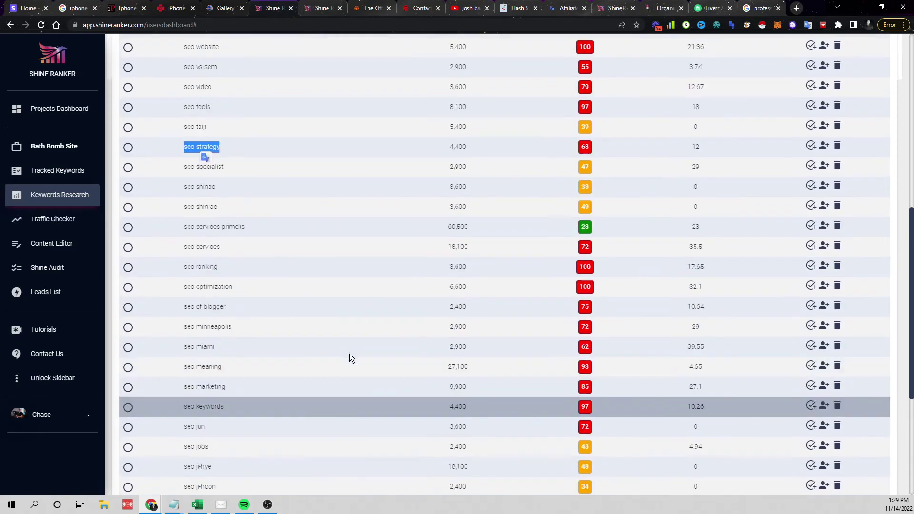
pyautogui.scroll(1, 350, 357)
pyautogui.scroll(3, 350, 358)
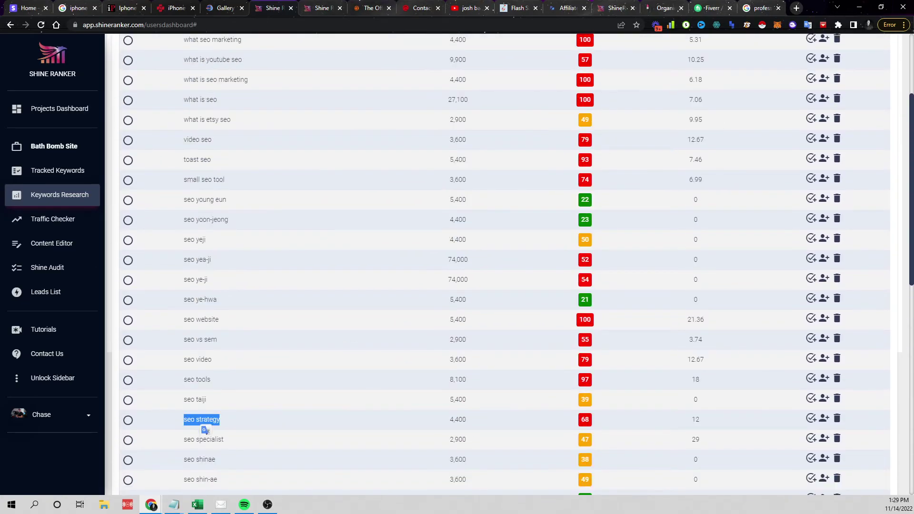